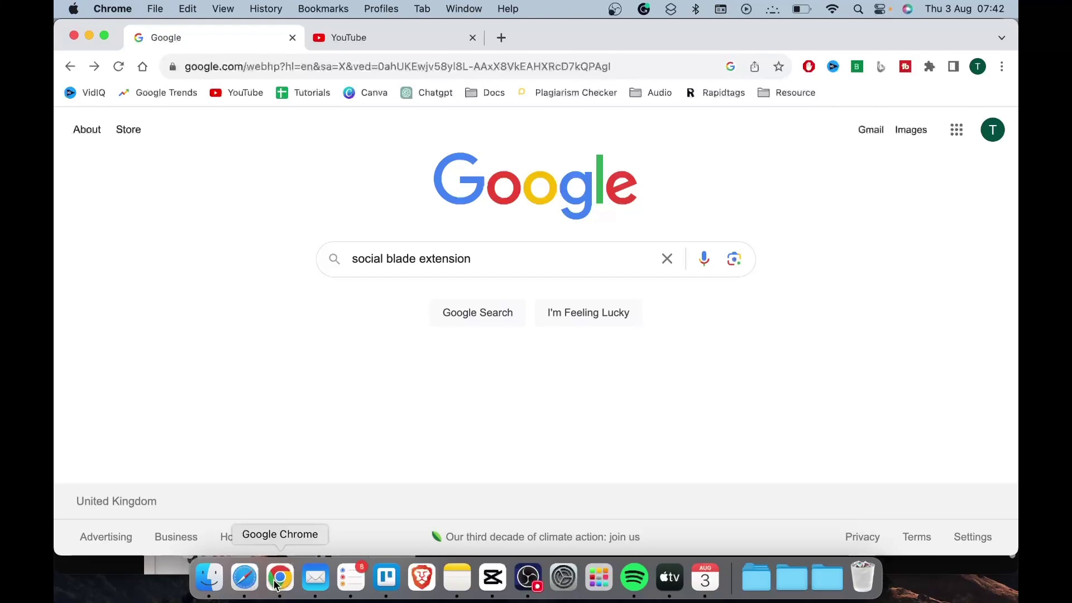
- Run a Google search for 'social blade extension'
left_click(498, 256)
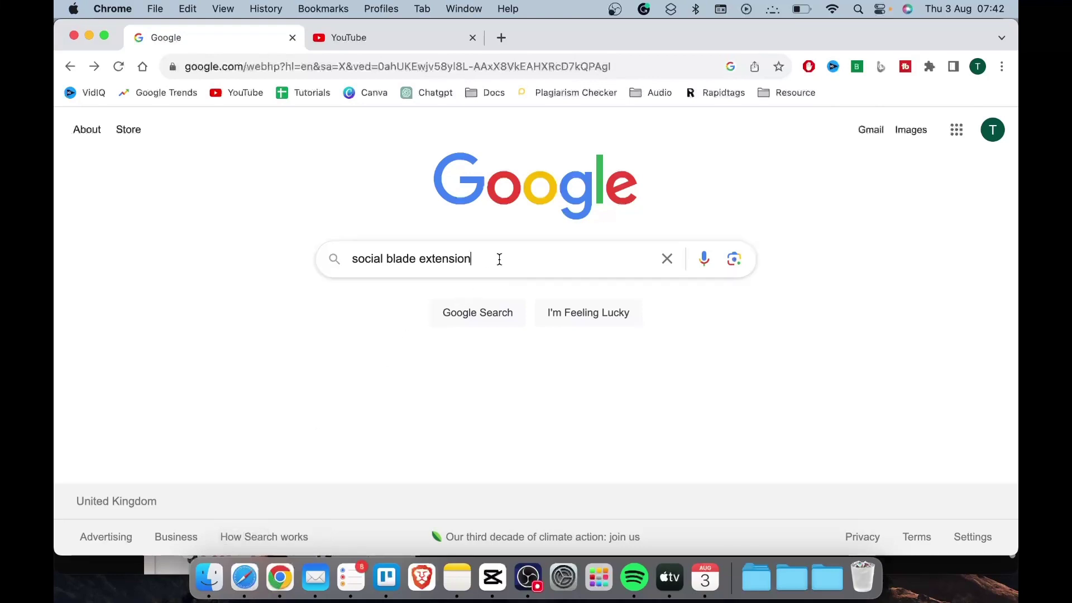
left_click_drag(498, 256, 323, 255)
key("Return")
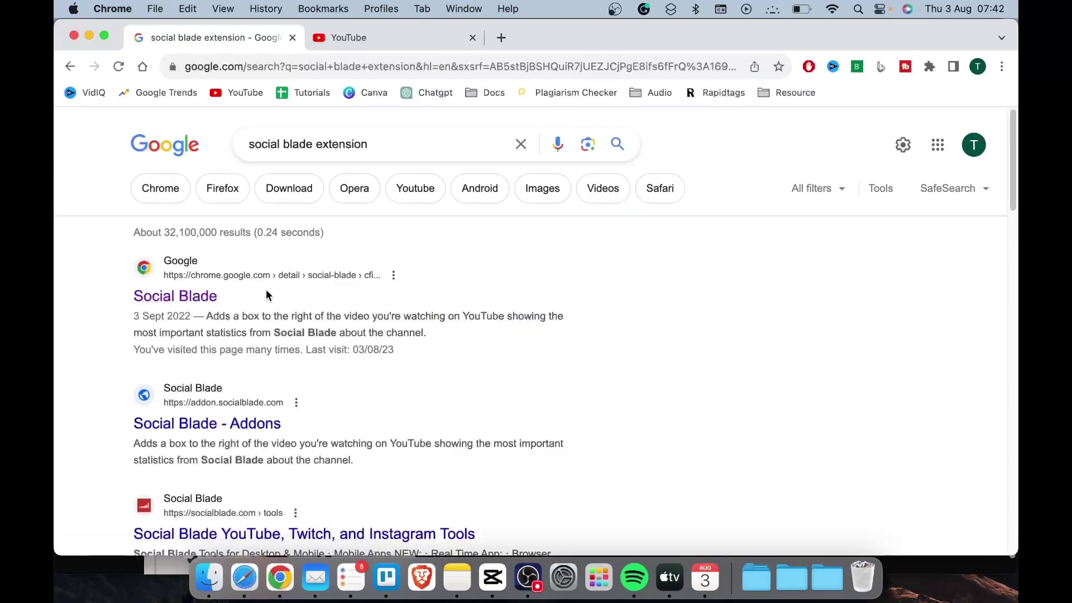
- Add the Social Blade extension to Chrome from its Chrome Web Store listing
left_click(207, 302)
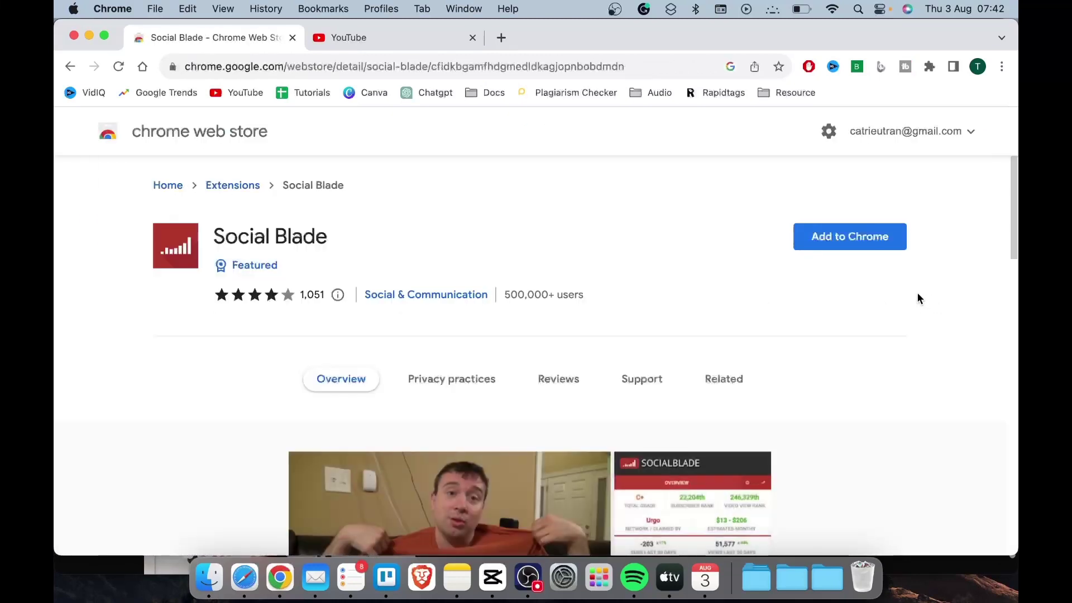
left_click(849, 240)
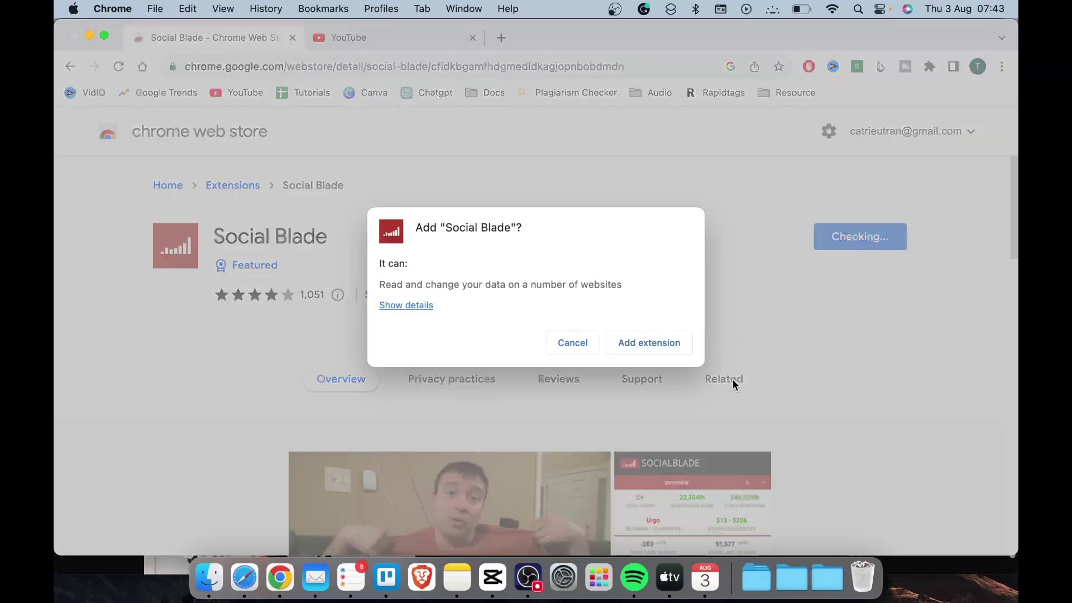
left_click(666, 340)
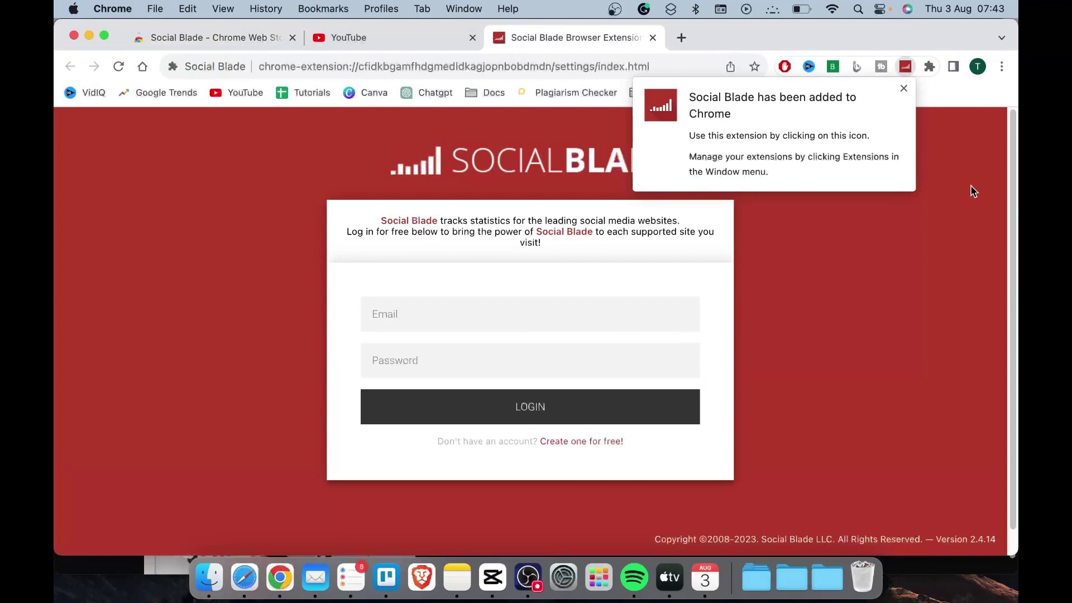
- Open the Extensions management page and scroll to the enabled Social Blade card
left_click(1002, 68)
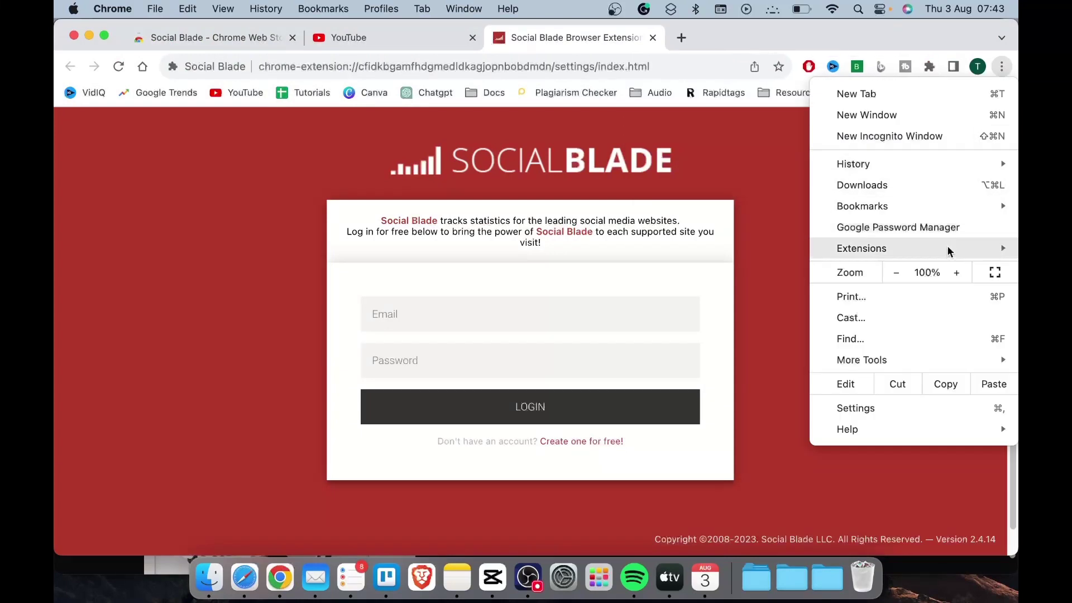
mouse_move(948, 249)
left_click(779, 253)
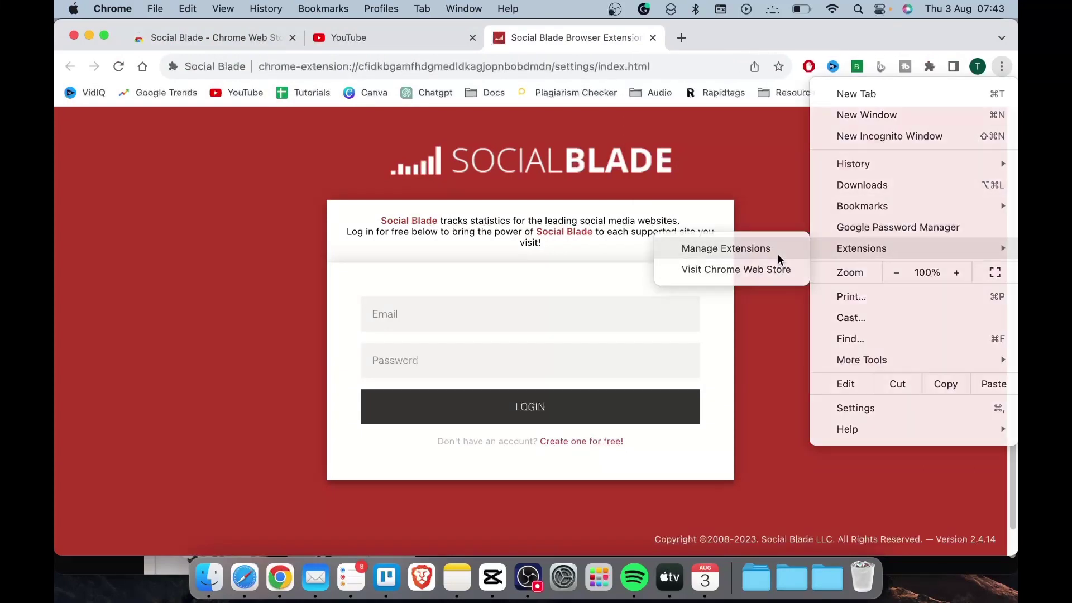
scroll(530, 346, "down", 5)
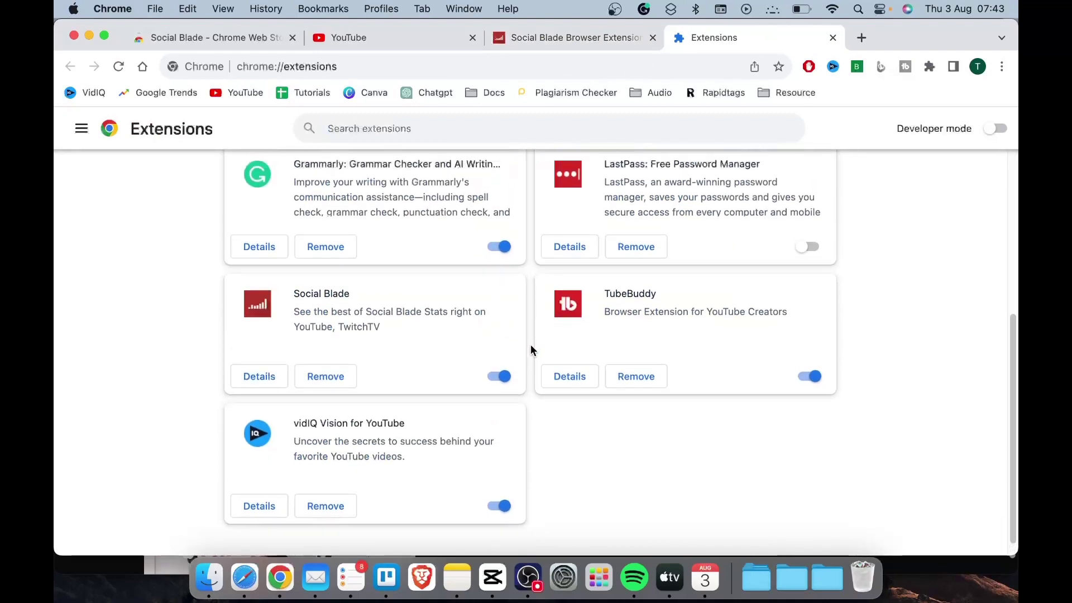
- On the YouTube tab, search for '5 minute meditation'
left_click(392, 39)
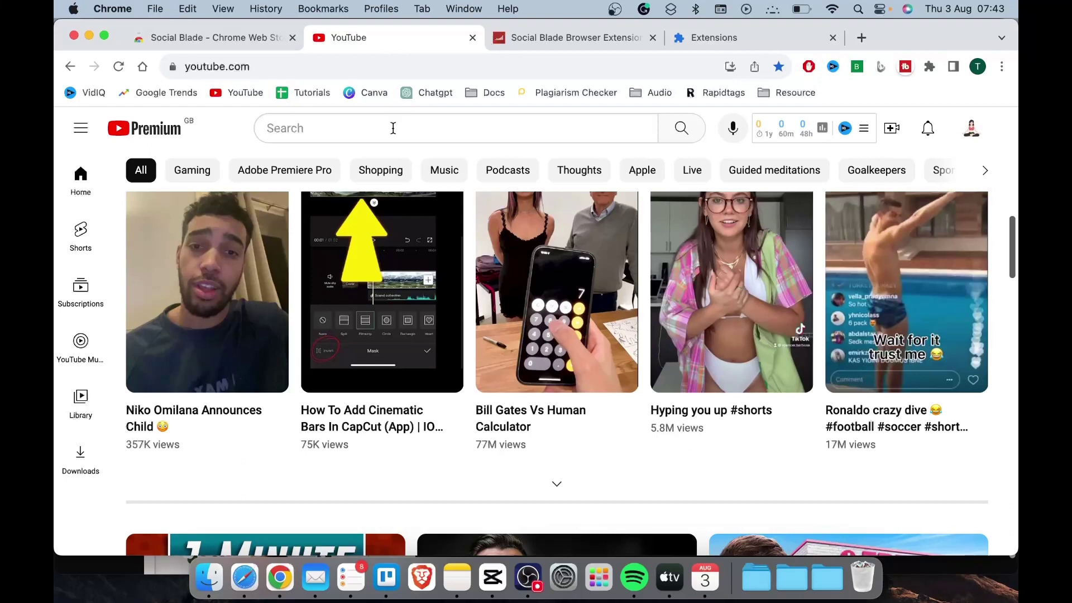
left_click(394, 128)
type("5 minu")
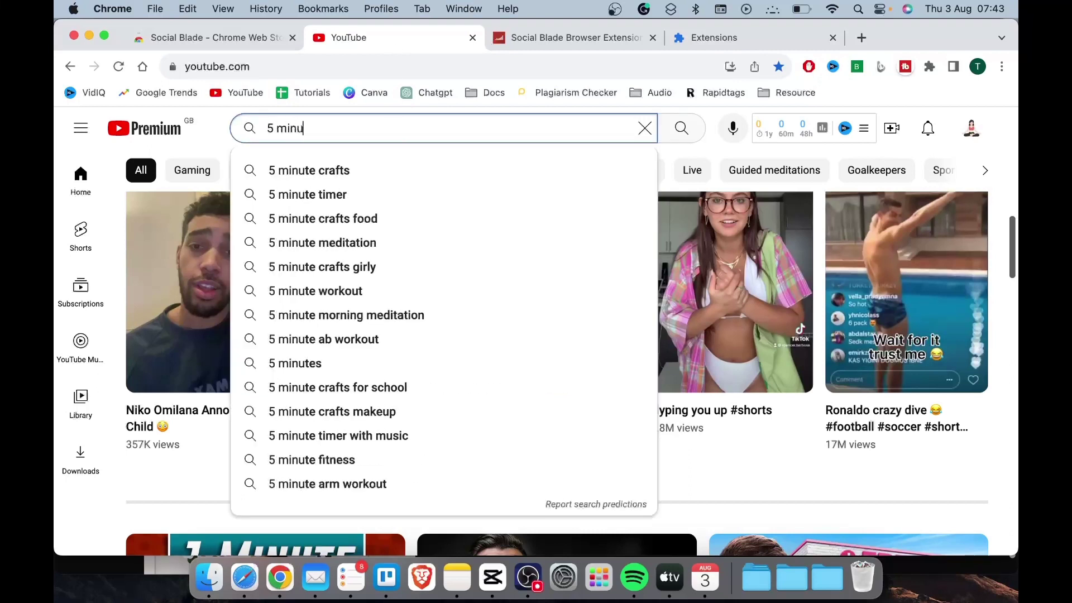
type("te med")
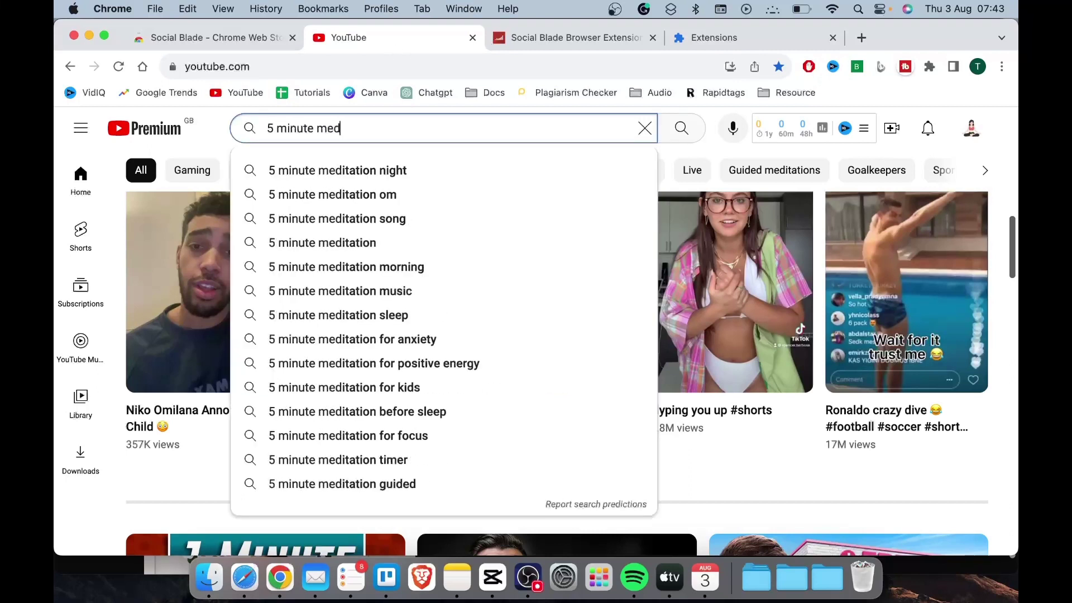
key("Down")
key("Down")
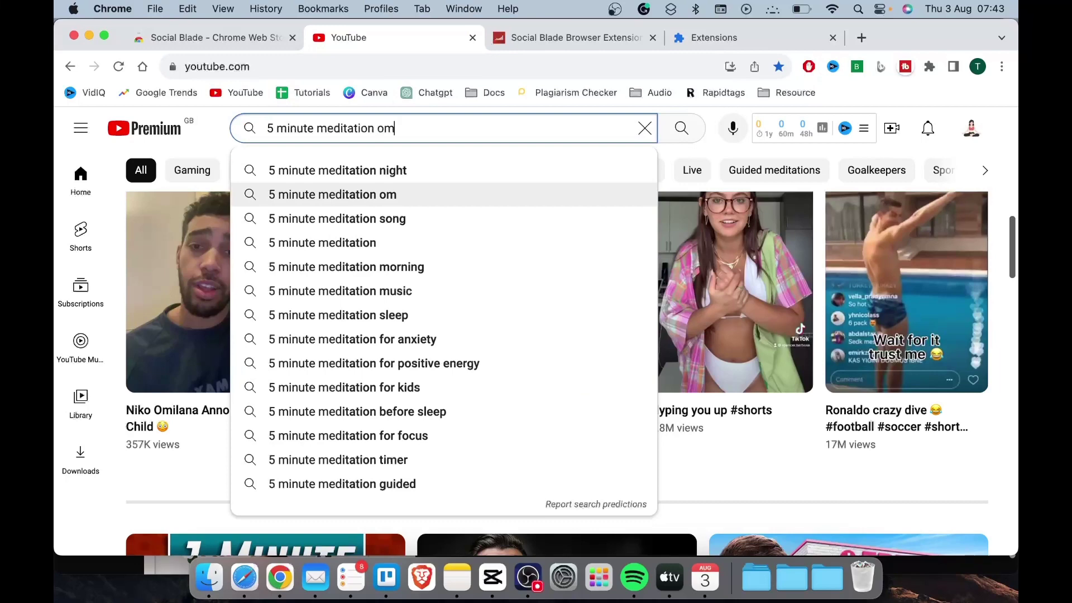
key("Up")
key("BackSpace")
key("BackSpace")
key("BackSpace")
key("BackSpace")
key("BackSpace")
key("BackSpace")
key("Return")
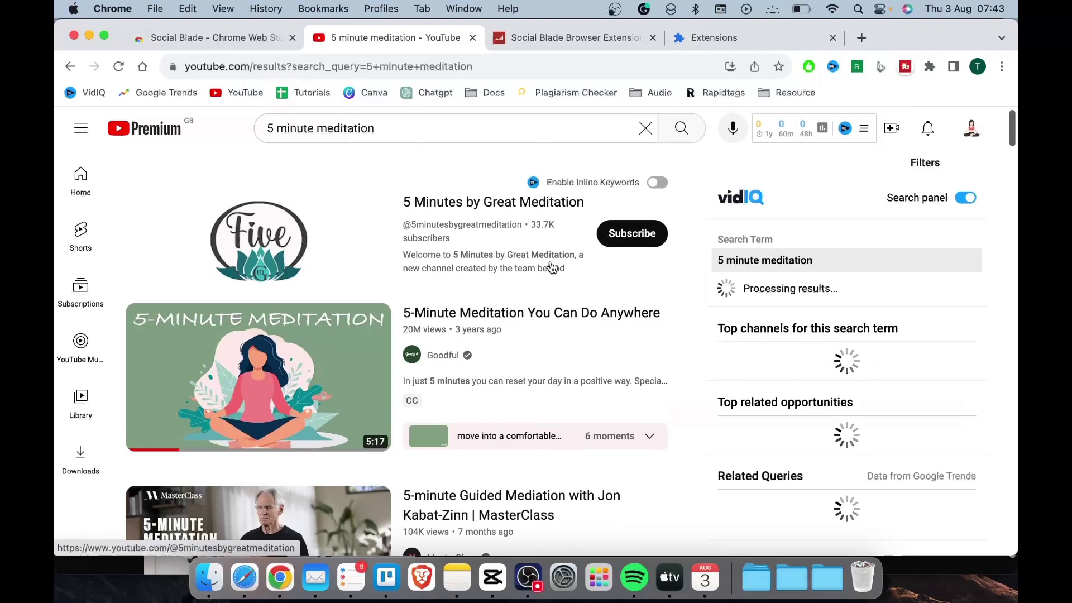
- Review the Video Tags on '5-Minute Meditation You Can Do Anywhere', then go to YouTube Studio
left_click(484, 320)
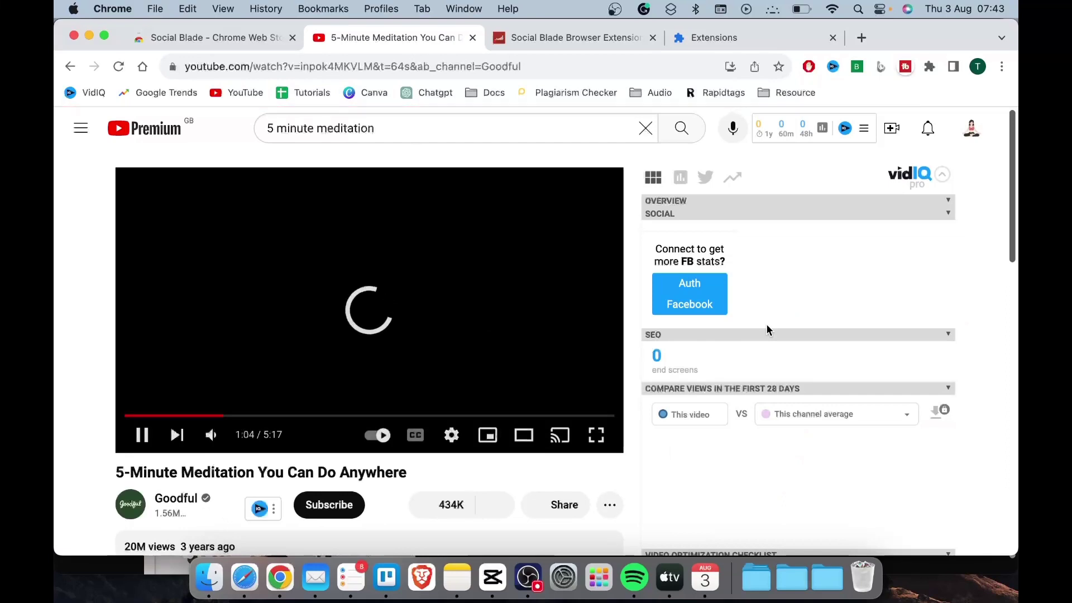
scroll(767, 326, "down", 3)
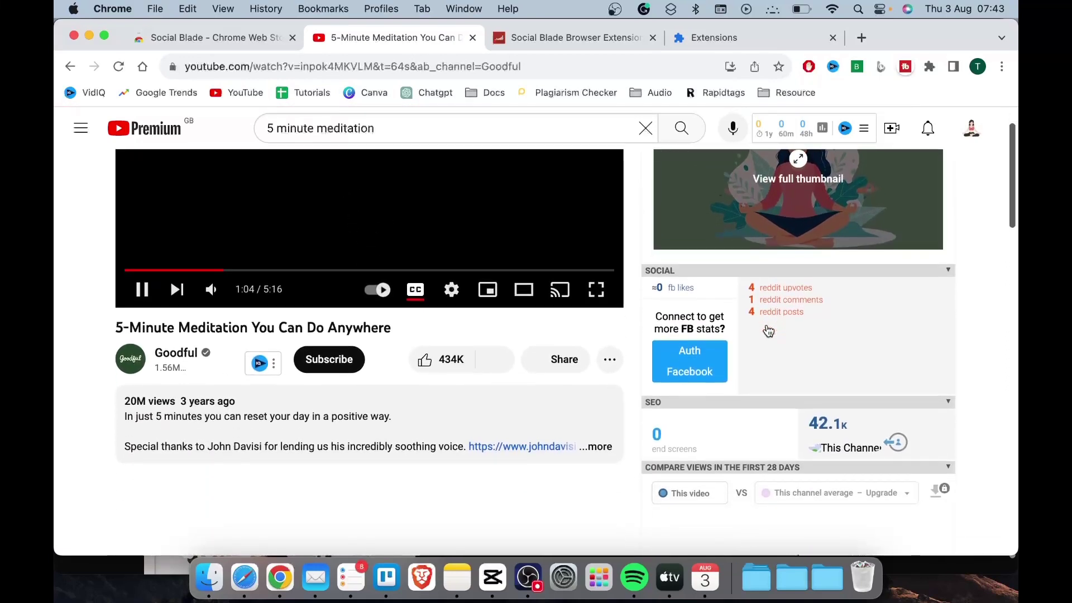
scroll(769, 331, "down", 5)
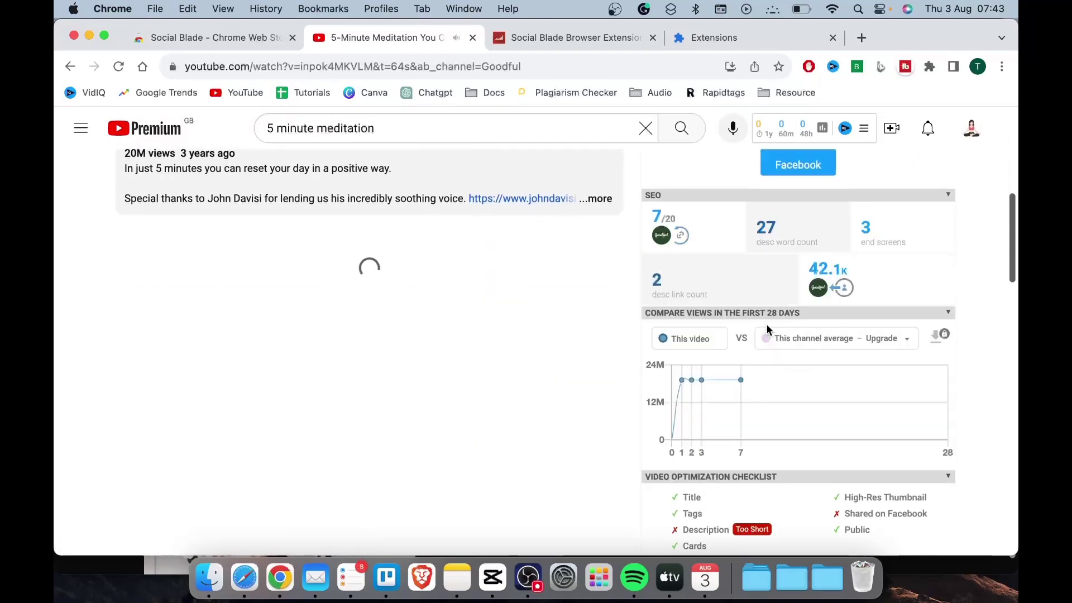
scroll(767, 330, "down", 8)
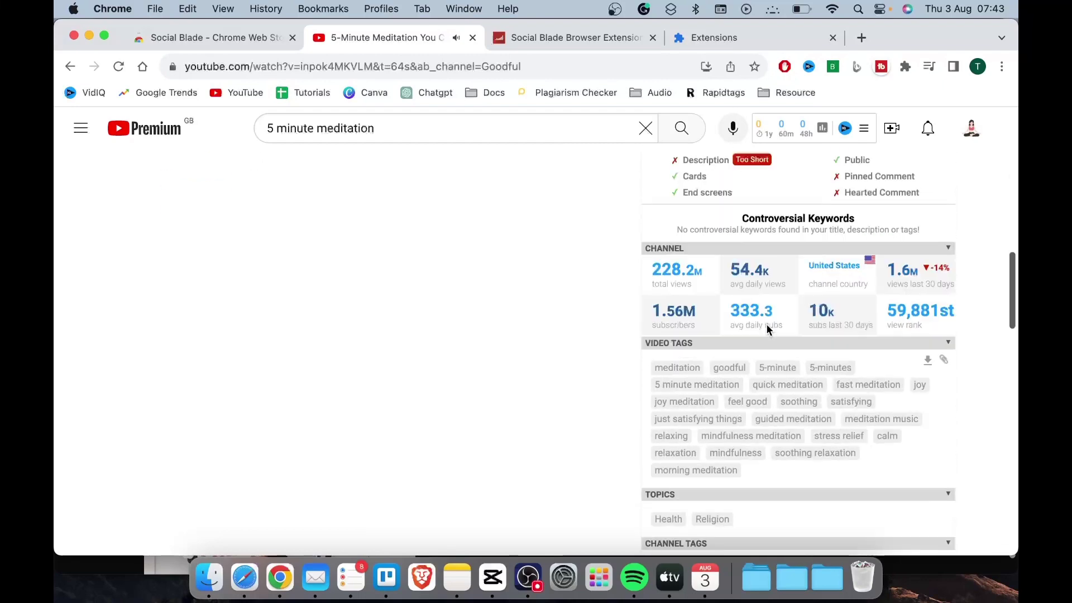
scroll(767, 329, "down", 2)
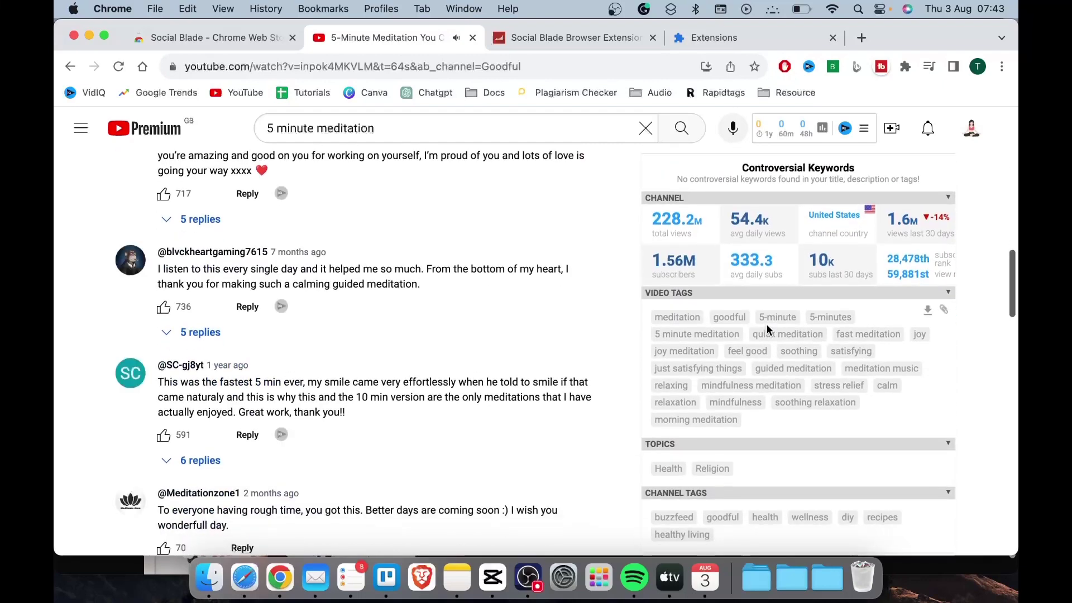
mouse_move(945, 311)
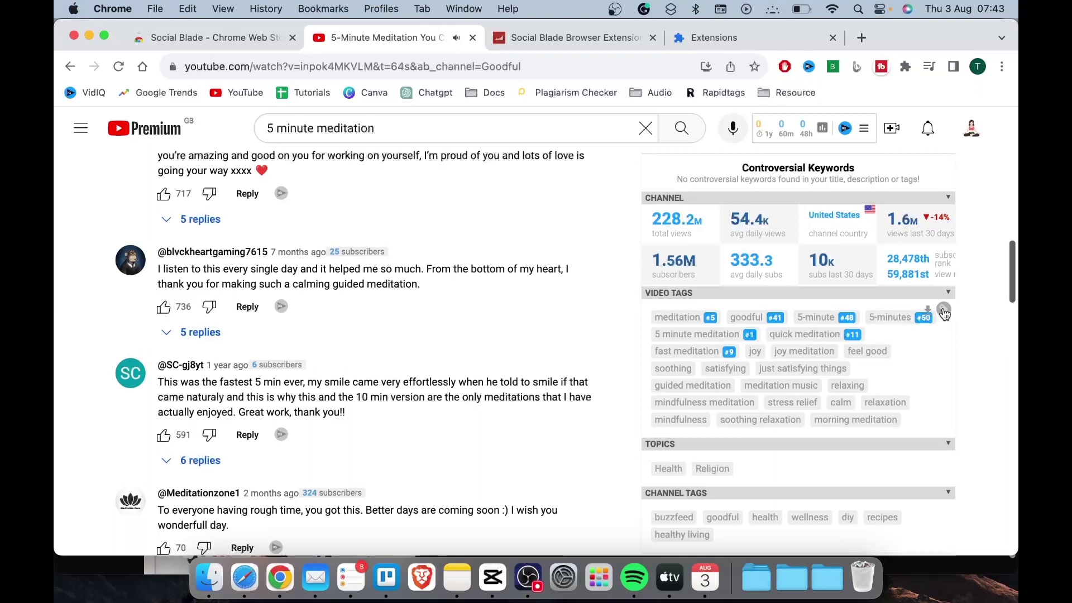
left_click(972, 130)
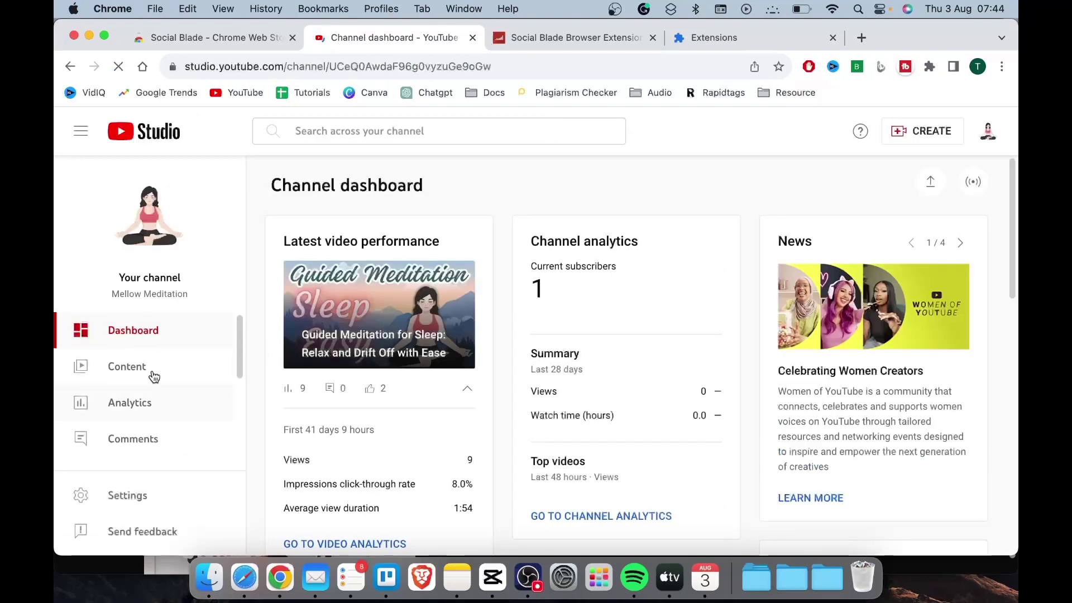
- Open the Content details of '5 Minute Meditation Practice That Can Change Your Life!' and scroll to Tags
left_click(142, 371)
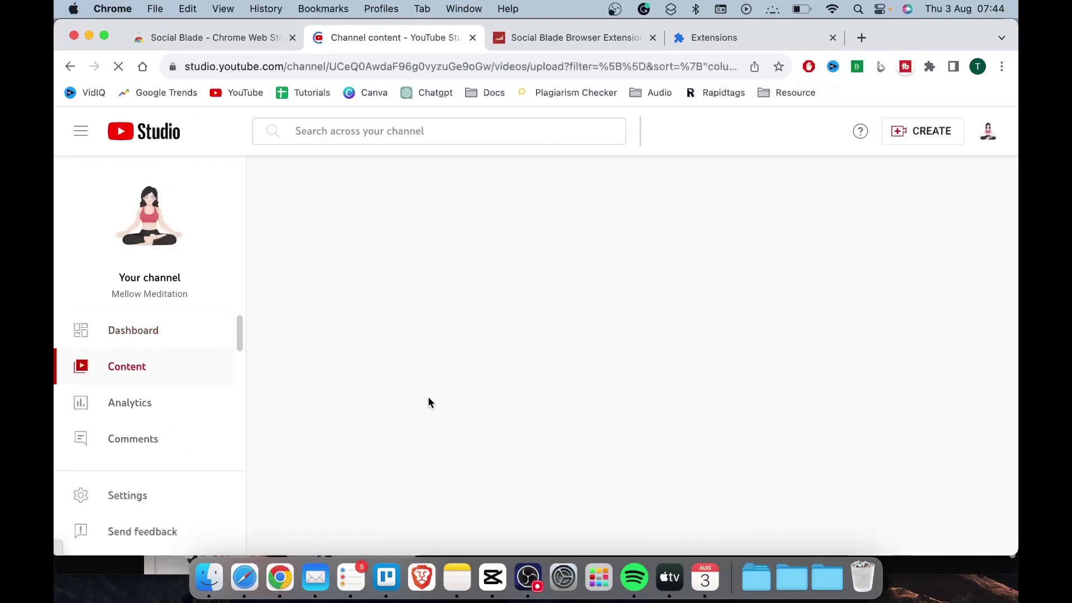
scroll(447, 424, "down", 2)
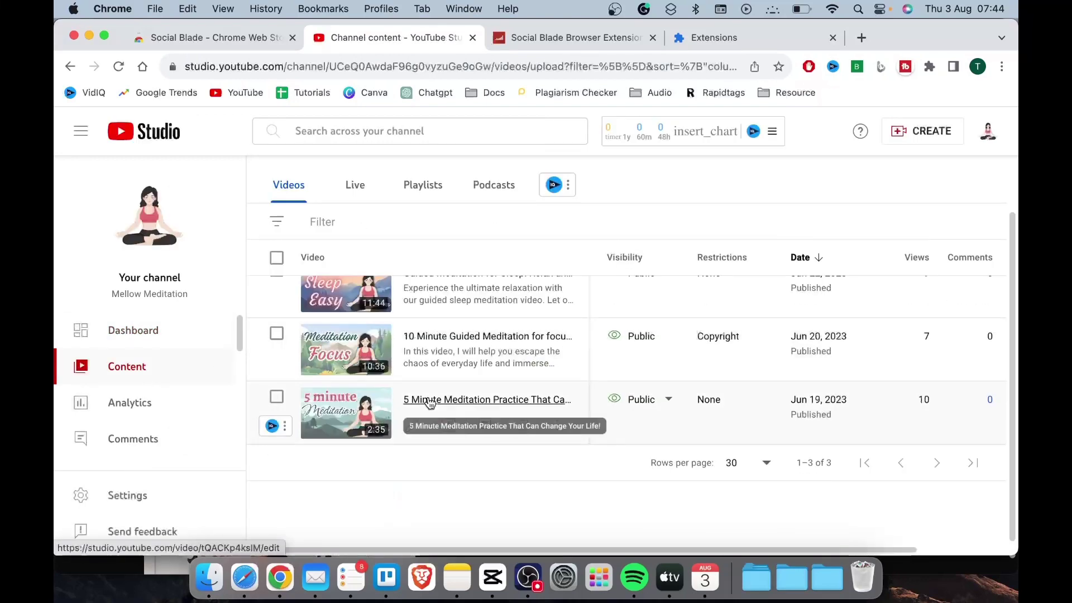
mouse_move(472, 438)
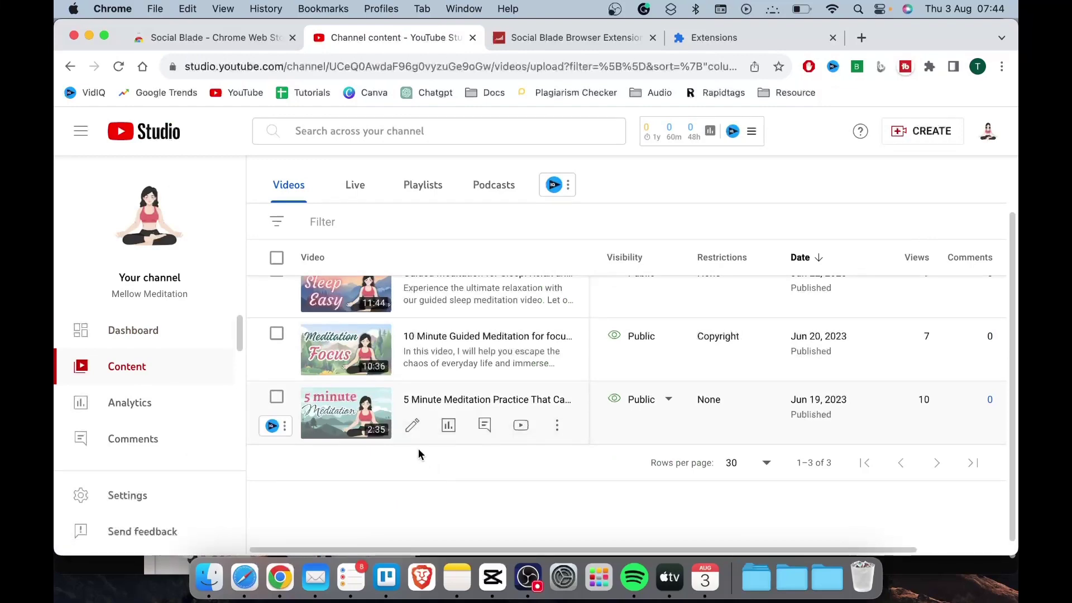
left_click(412, 427)
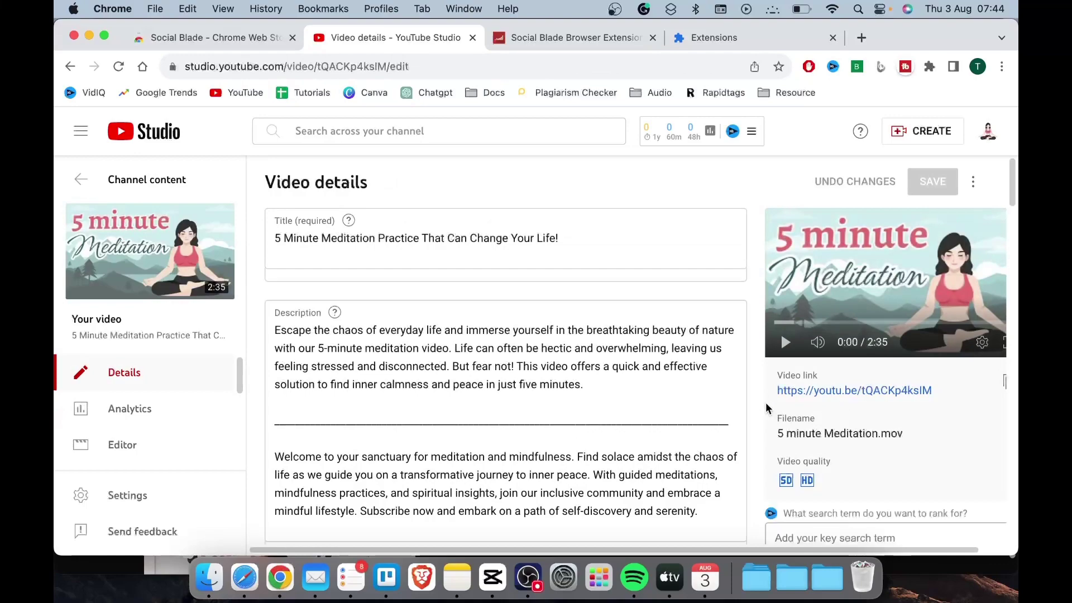
scroll(746, 405, "down", 3)
scroll(746, 405, "down", 15)
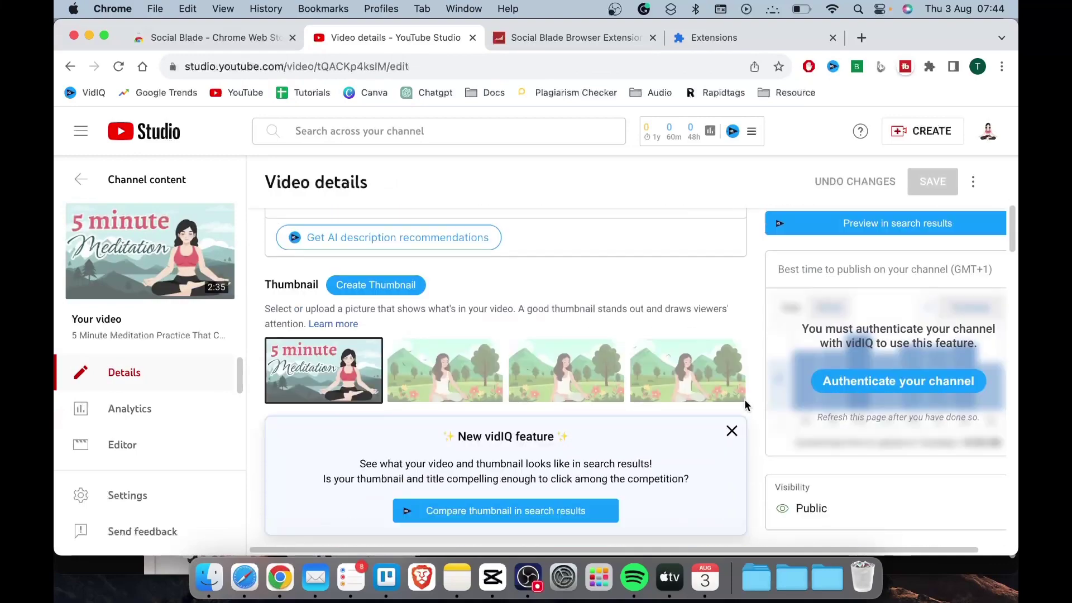
scroll(745, 400, "down", 10)
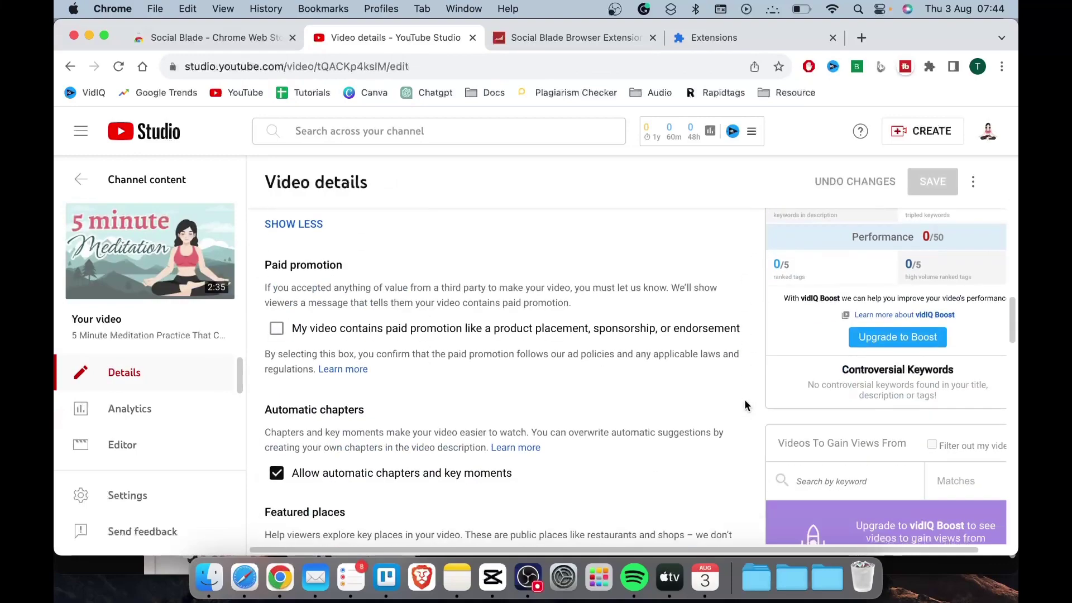
- Paste the copied competitor meditation tags into the Tags field and save
left_click(586, 318)
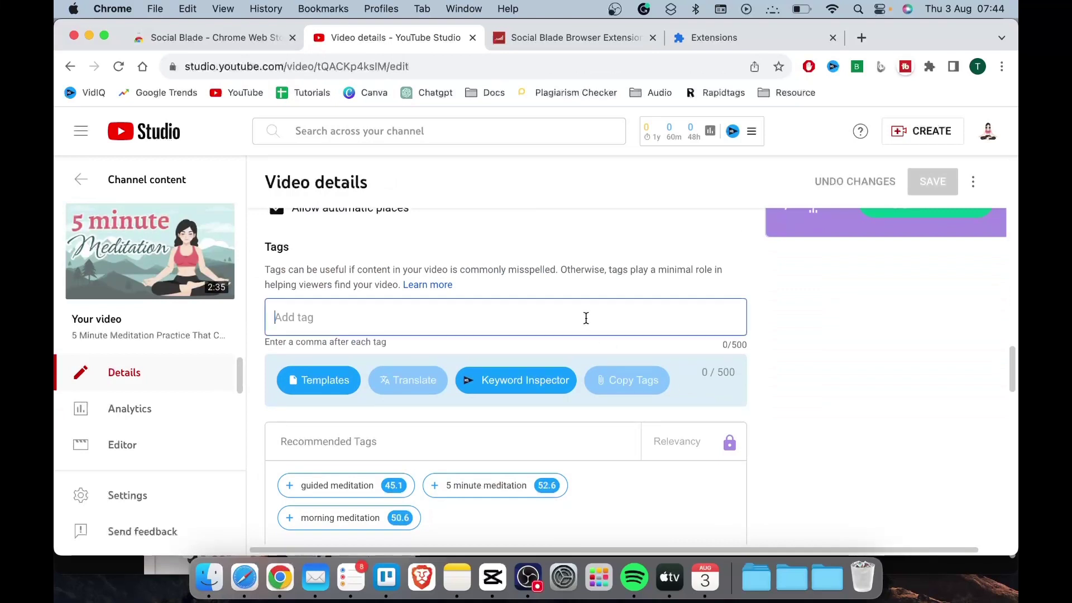
type("meditation, goodful, 5-minute, 5-minutes, 5 minute meditation, quick meditation, fast meditation, joy, joy meditation, feel good, soothing, satisfying, just satisfying things, guided meditation, meditation music, relaxing, mindfulness meditation, stress relief, calm, relaxation, mindfulness, soothing relaxation, morning meditation")
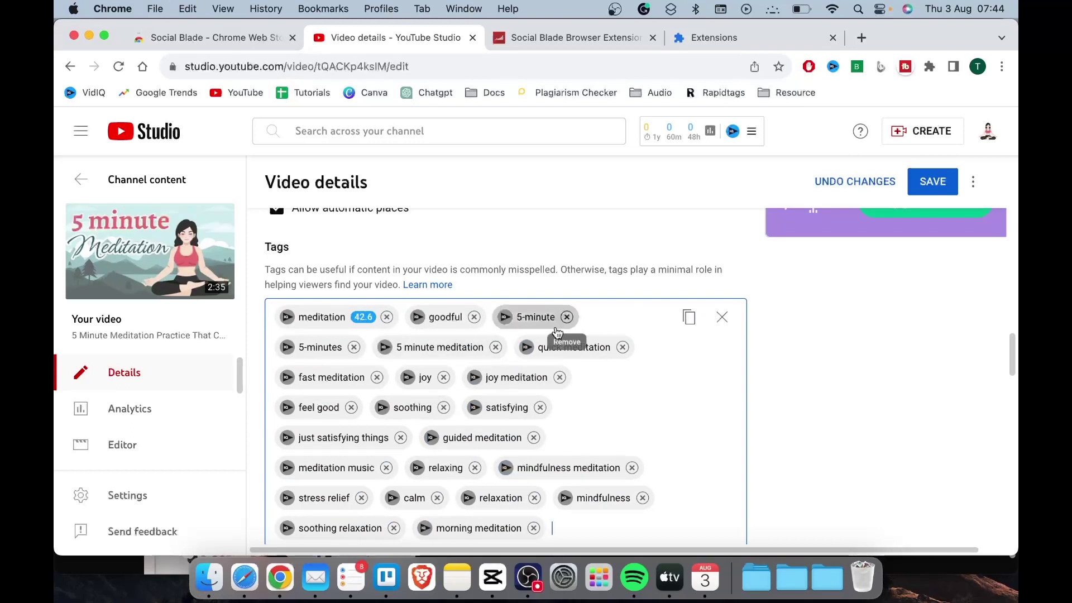
left_click(927, 183)
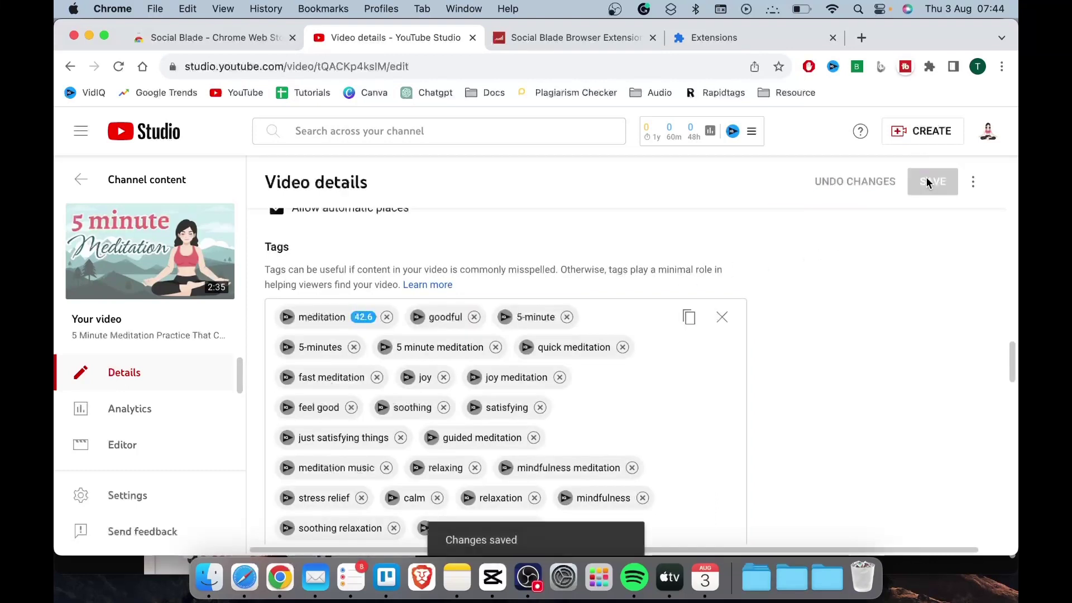